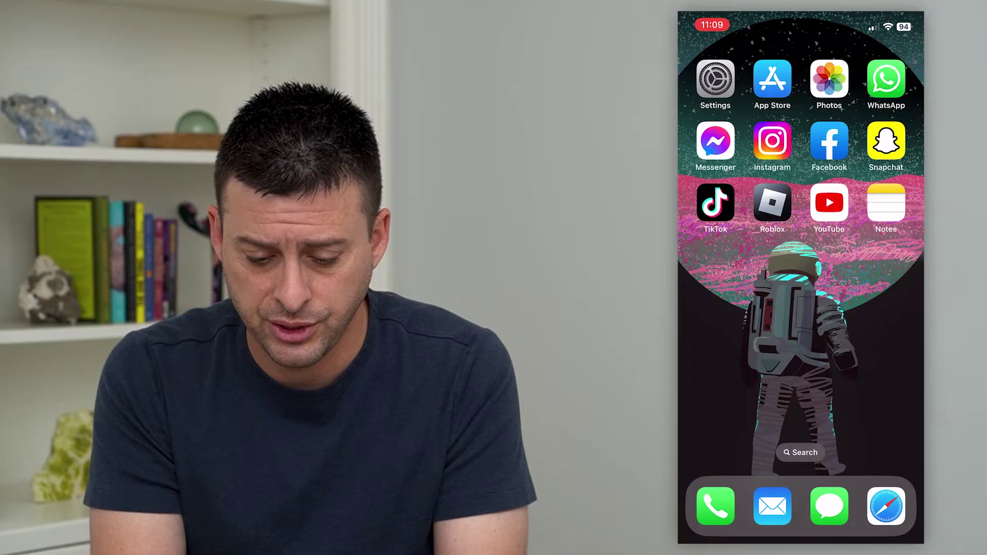
# Launch the Settings app from the home screen.
pyautogui.click(716, 80)
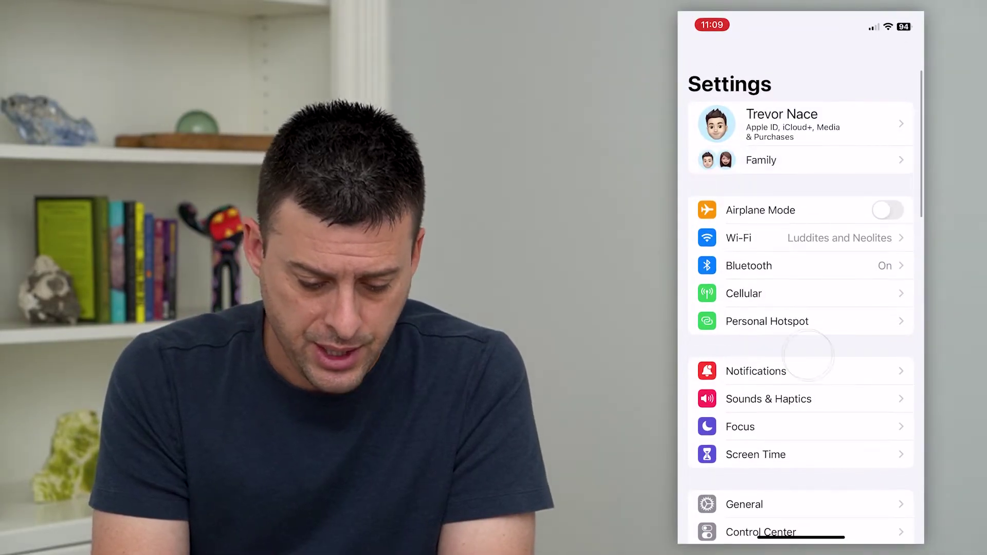
pyautogui.scroll(-10, 809, 309)
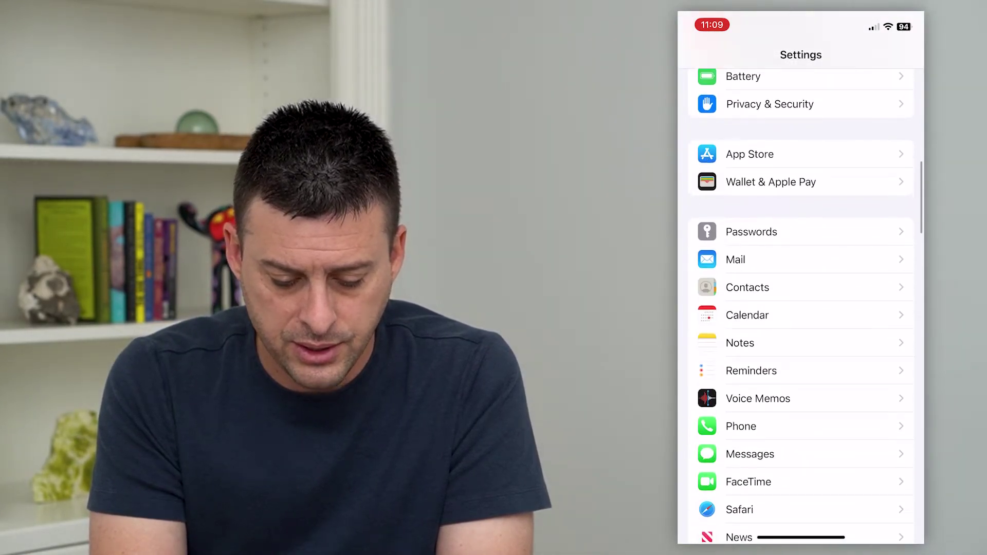
# Toggle the On My iPhone account off and back on in Notes settings, then return home.
pyautogui.click(778, 341)
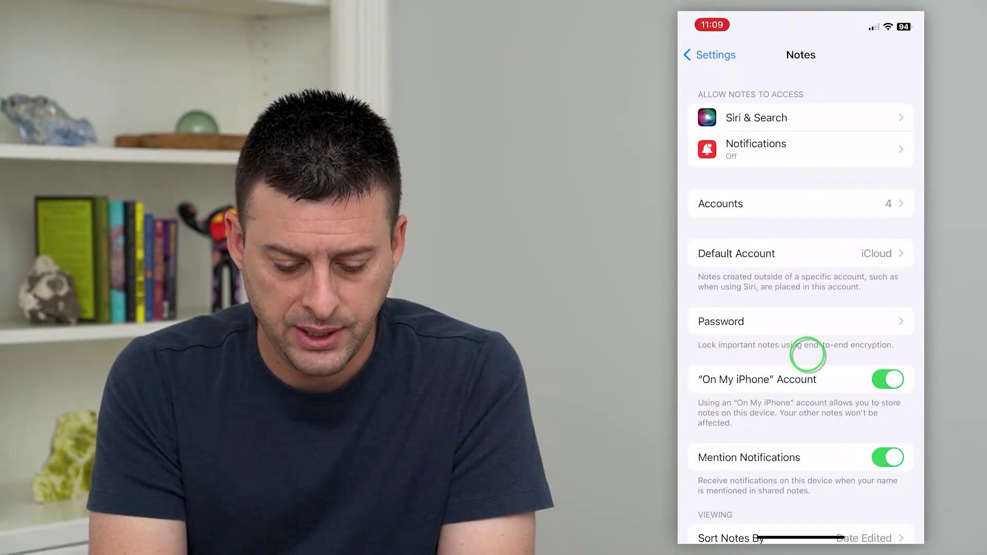
pyautogui.scroll(-3, 808, 351)
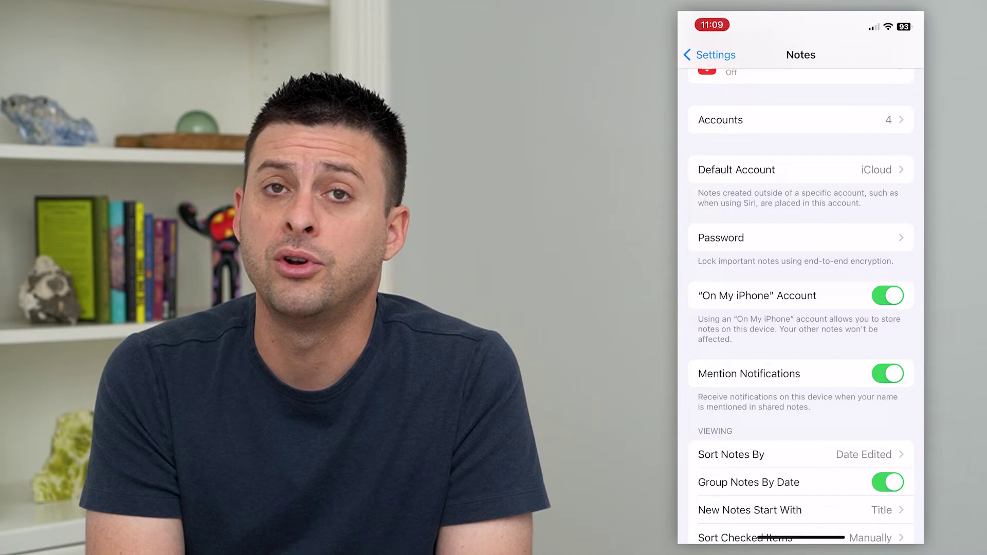
pyautogui.click(888, 295)
pyautogui.click(888, 296)
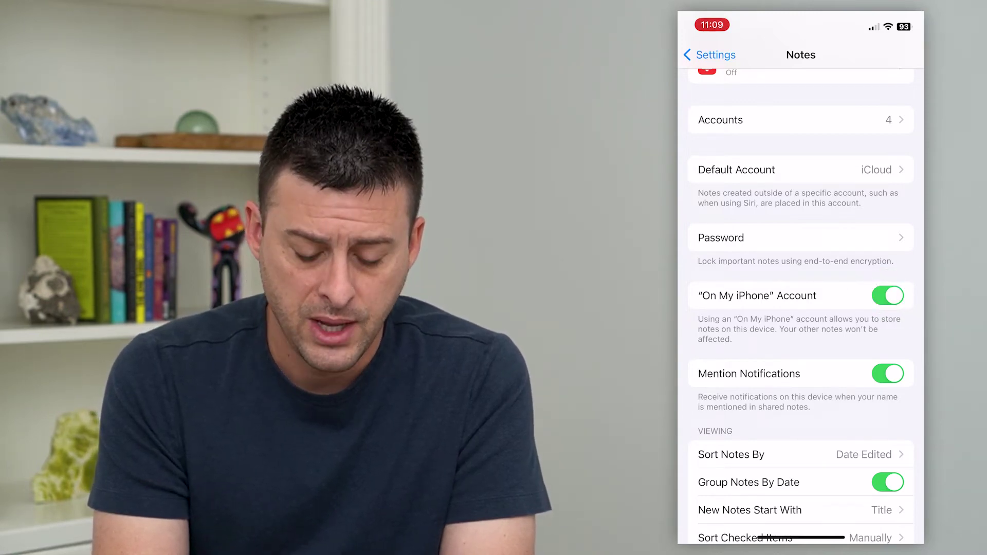
pyautogui.press('super')
# Launch the Notes app from the home screen.
pyautogui.click(713, 70)
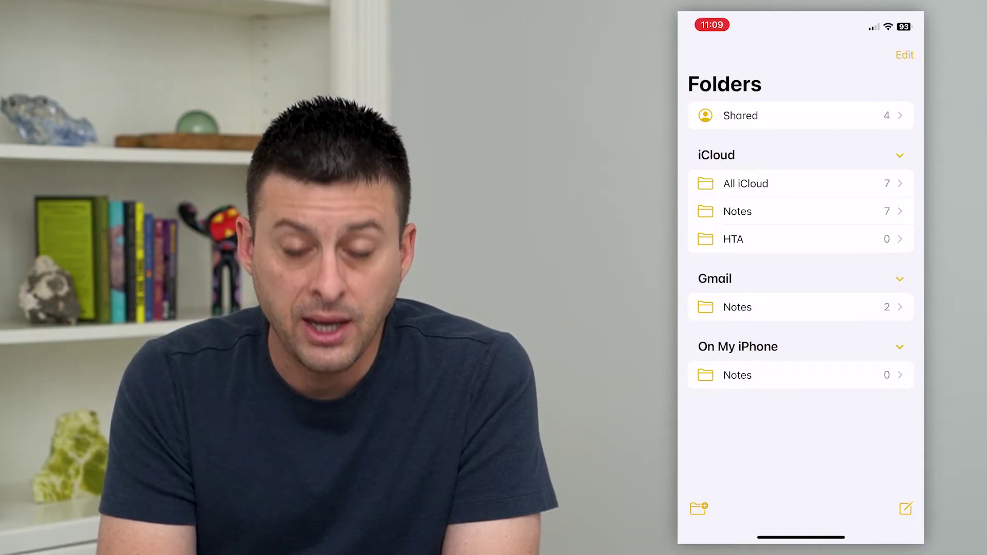
# Create a new blank note in the On My iPhone Notes folder.
pyautogui.click(778, 378)
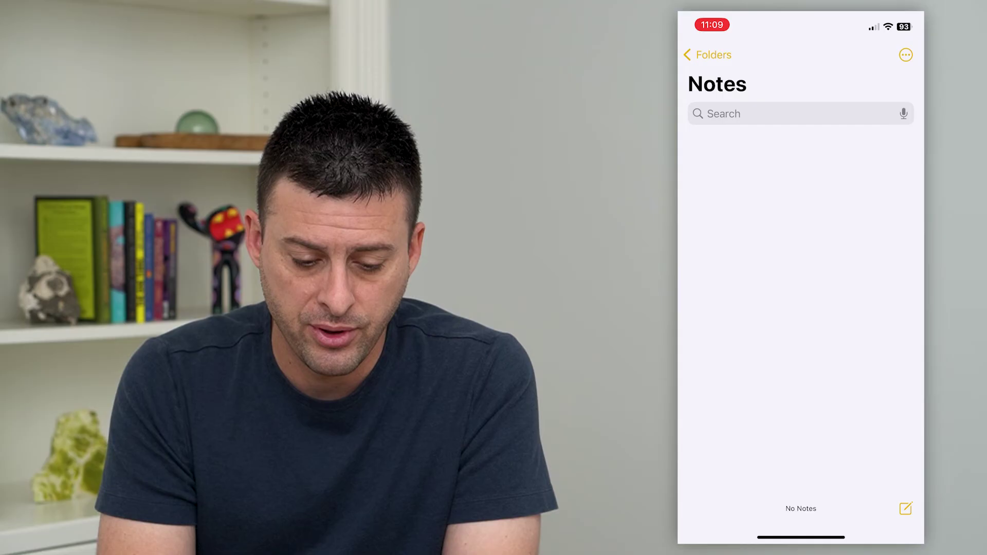
pyautogui.click(906, 508)
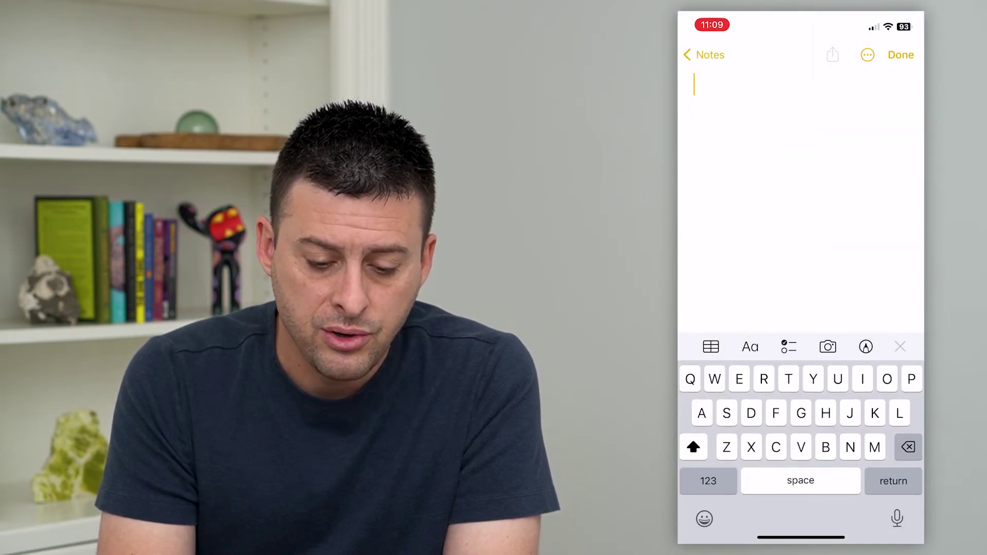